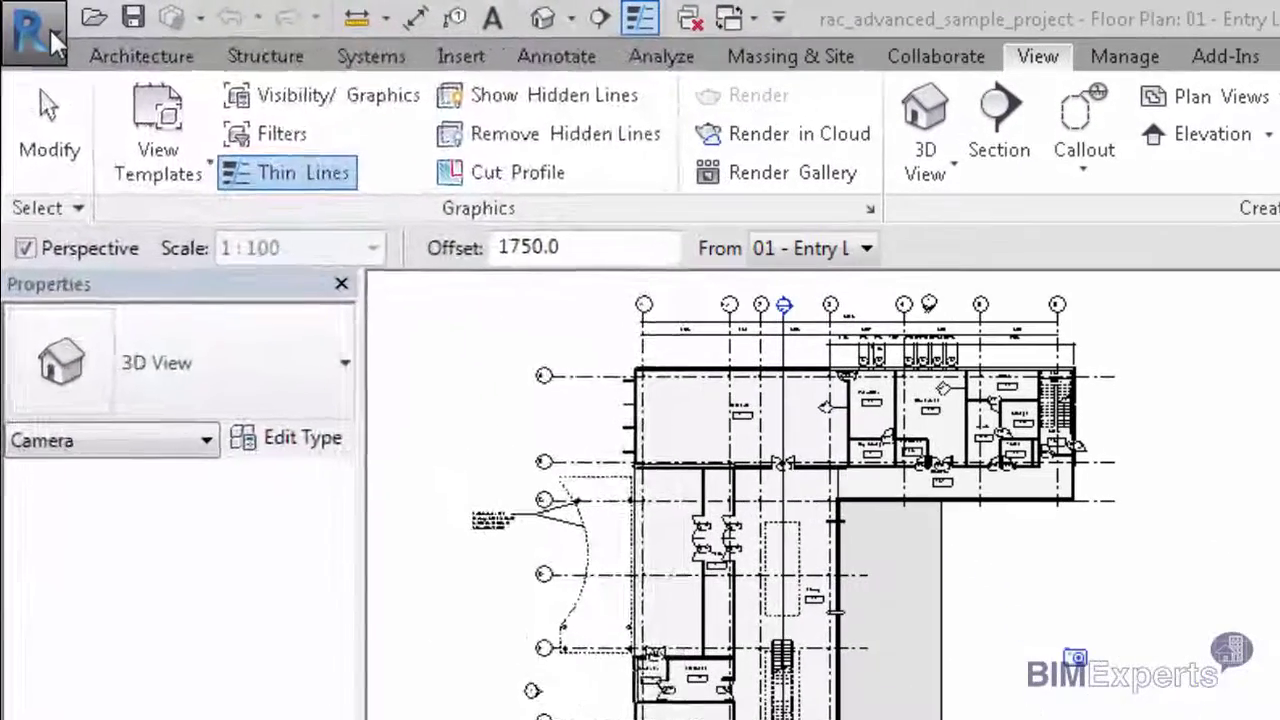
- Cancel the unfinished camera placement, leaving the 01 - Entry Level floor plan in Modify mode
left_click(27, 17)
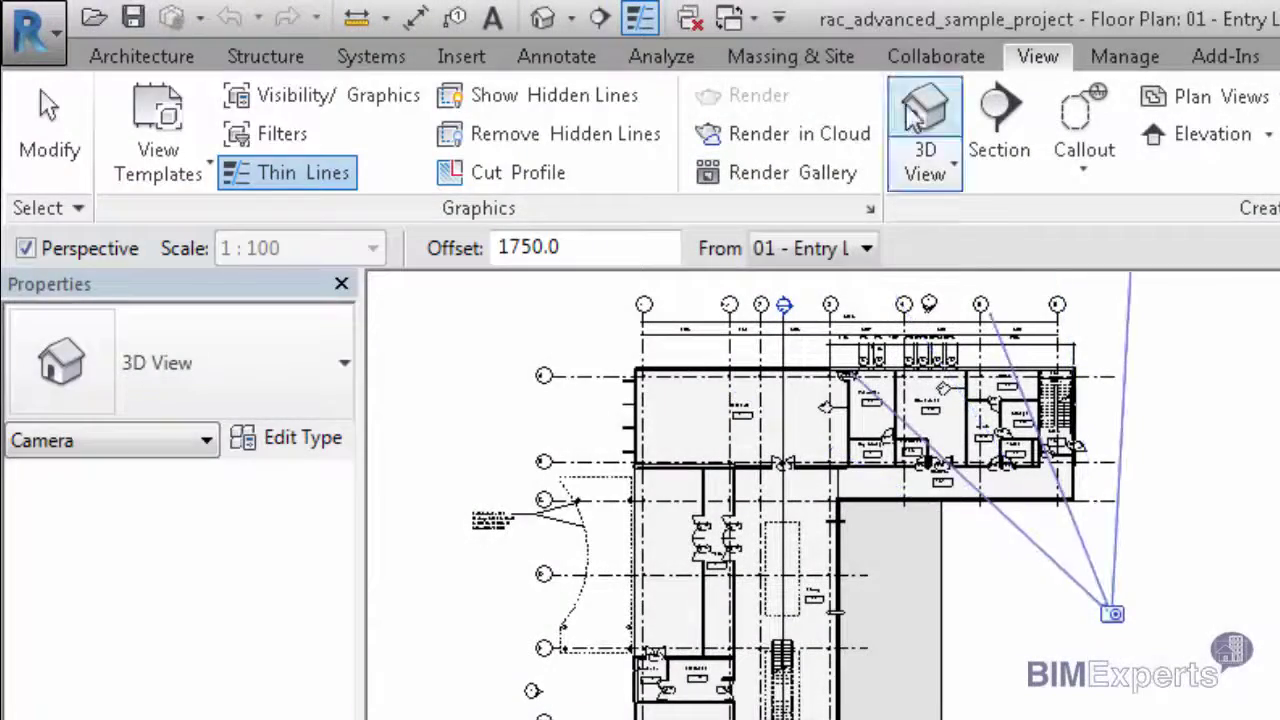
key("Escape")
key("Escape")
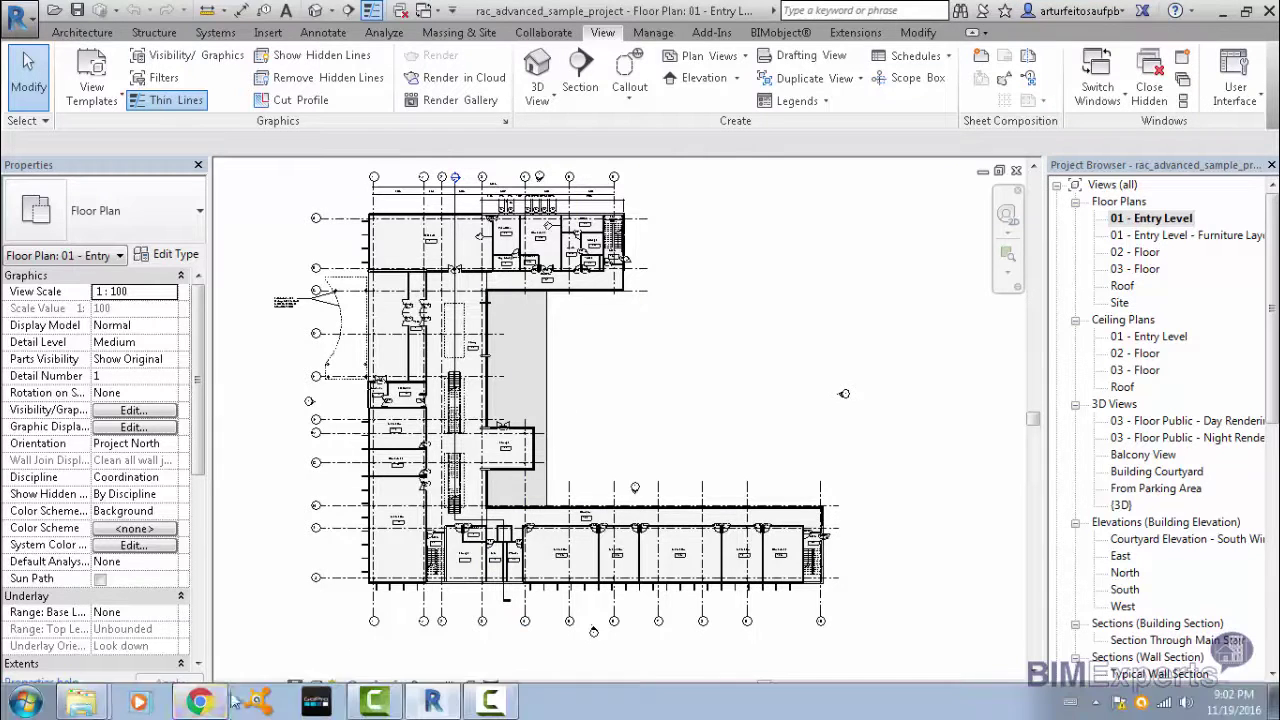
- Scroll the BIMExperts post on installing Revit 2015 for 3 years to its embedded video, then return to Revit
left_click(200, 702)
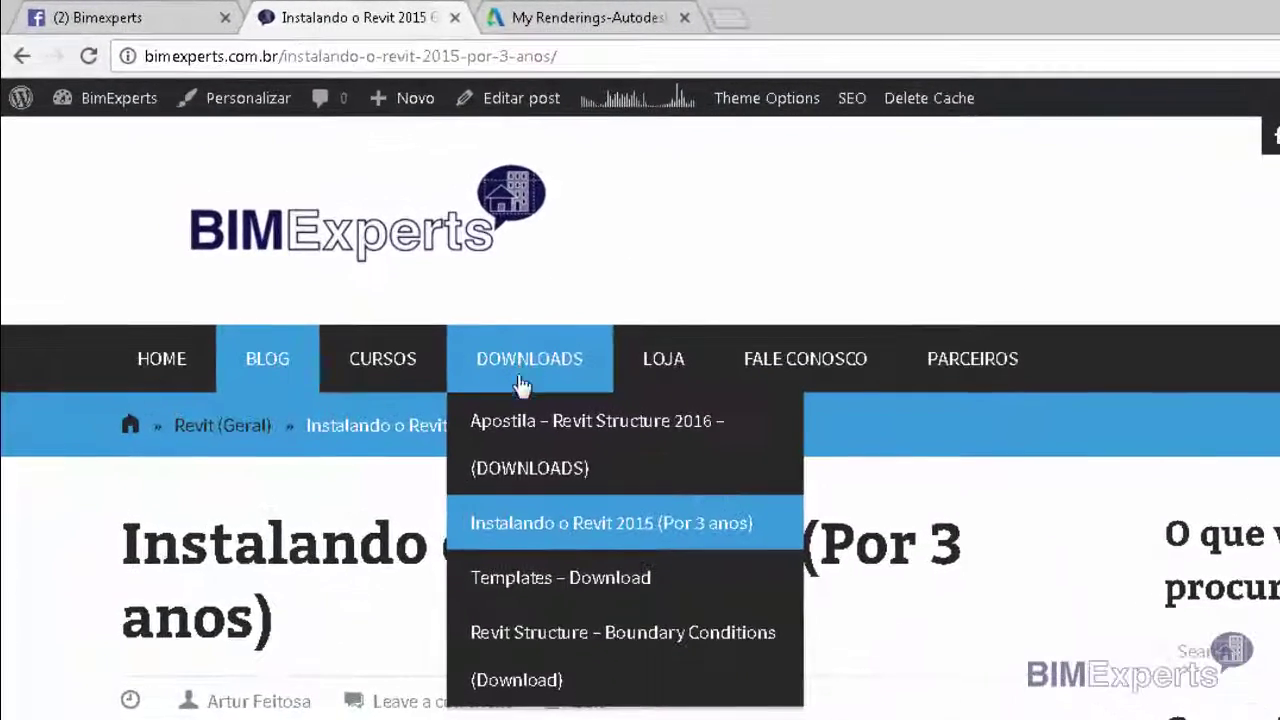
mouse_move(529, 358)
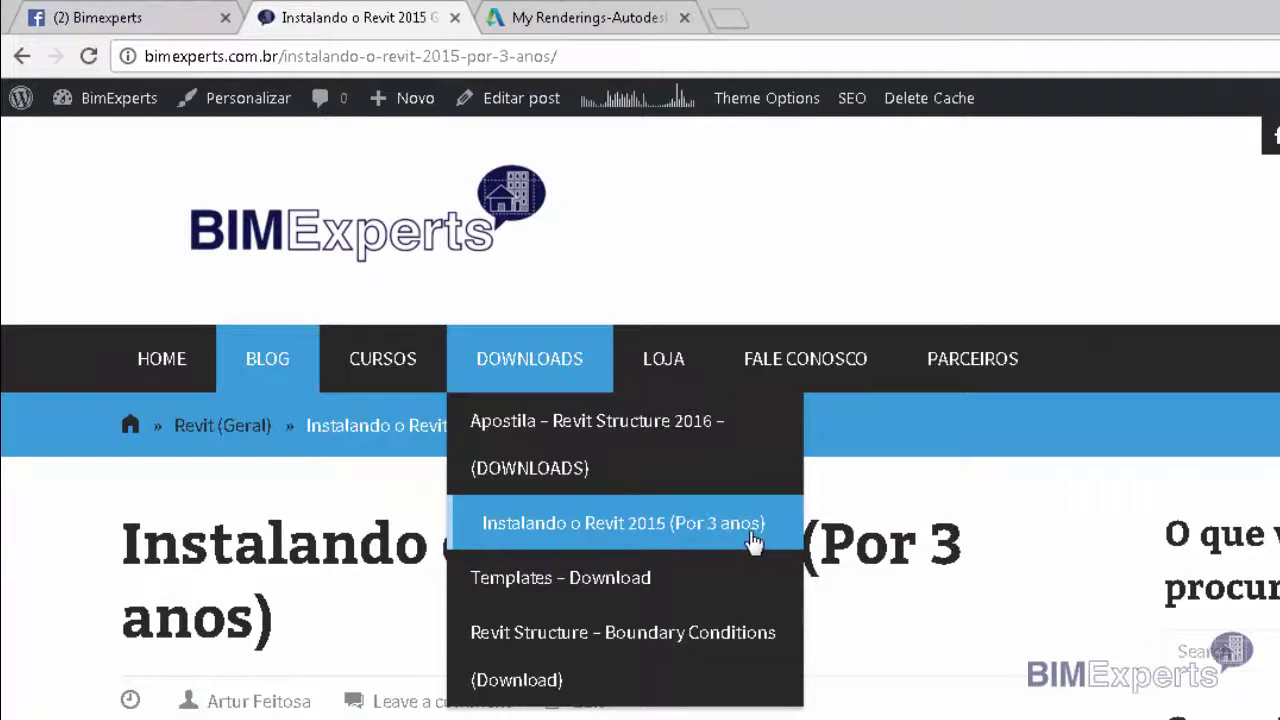
scroll(900, 600, "down", 2)
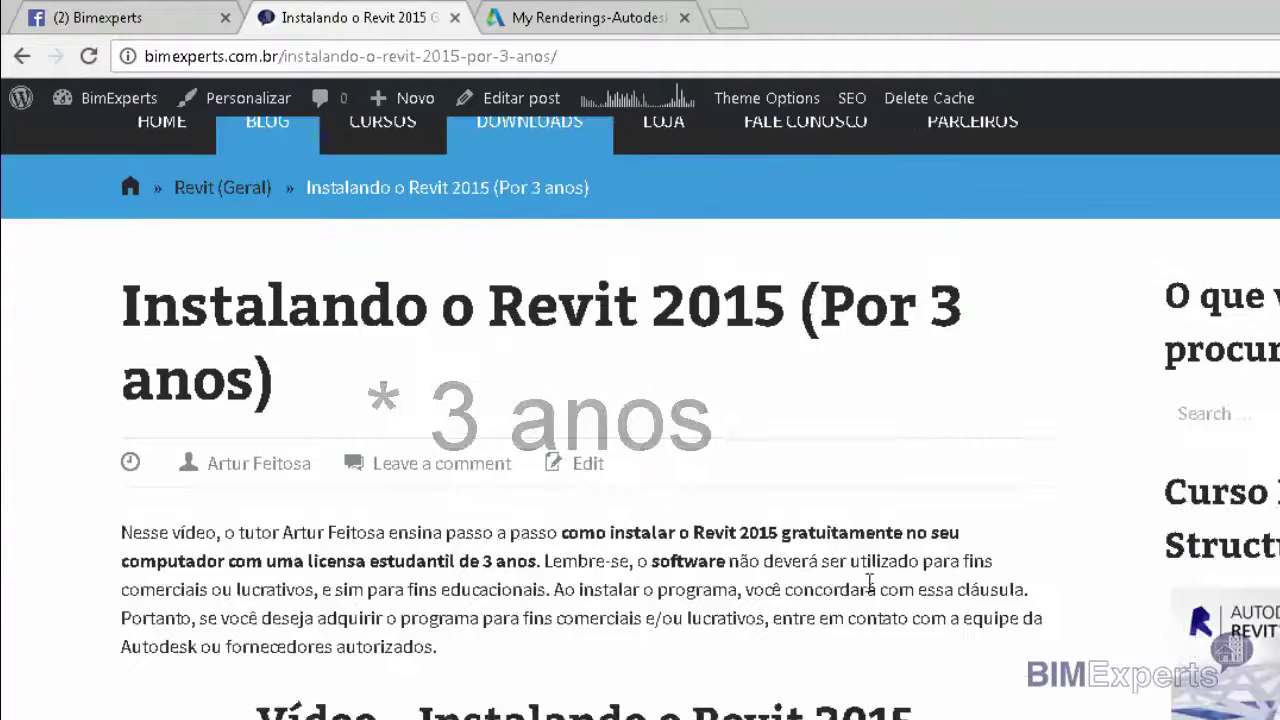
scroll(865, 487, "down", 4)
scroll(560, 440, "down", 2)
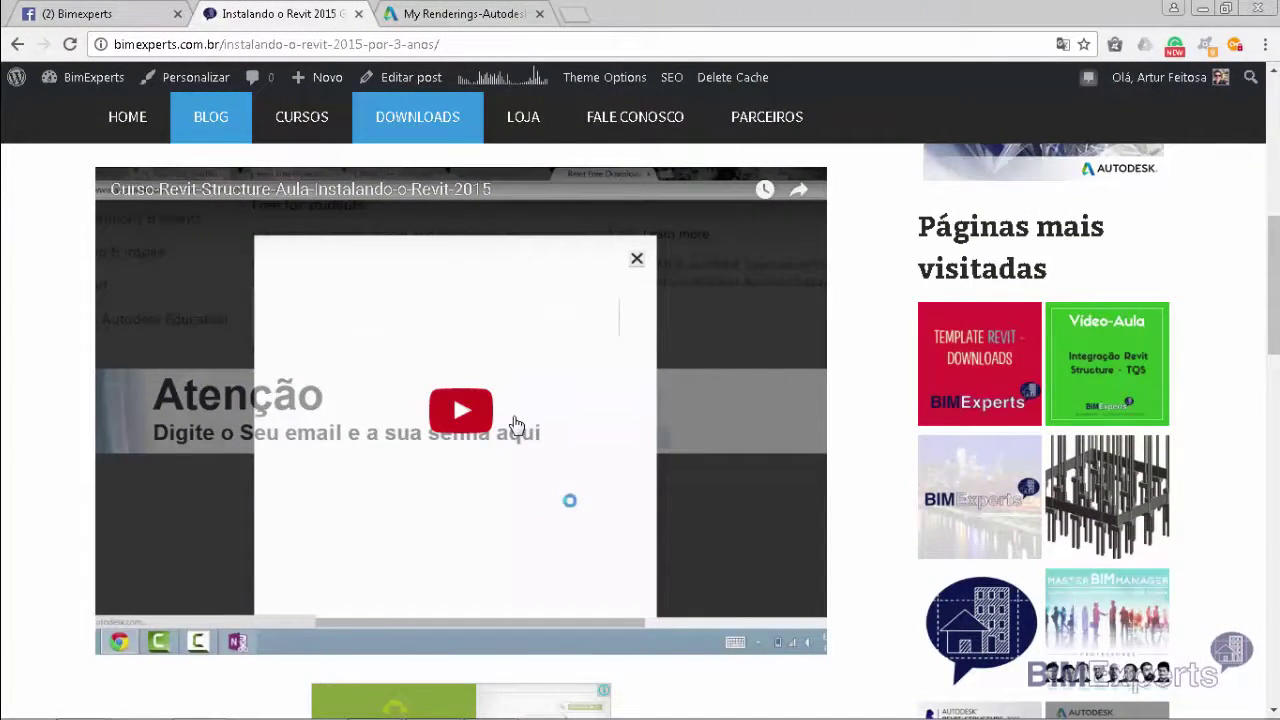
scroll(516, 425, "up", 4)
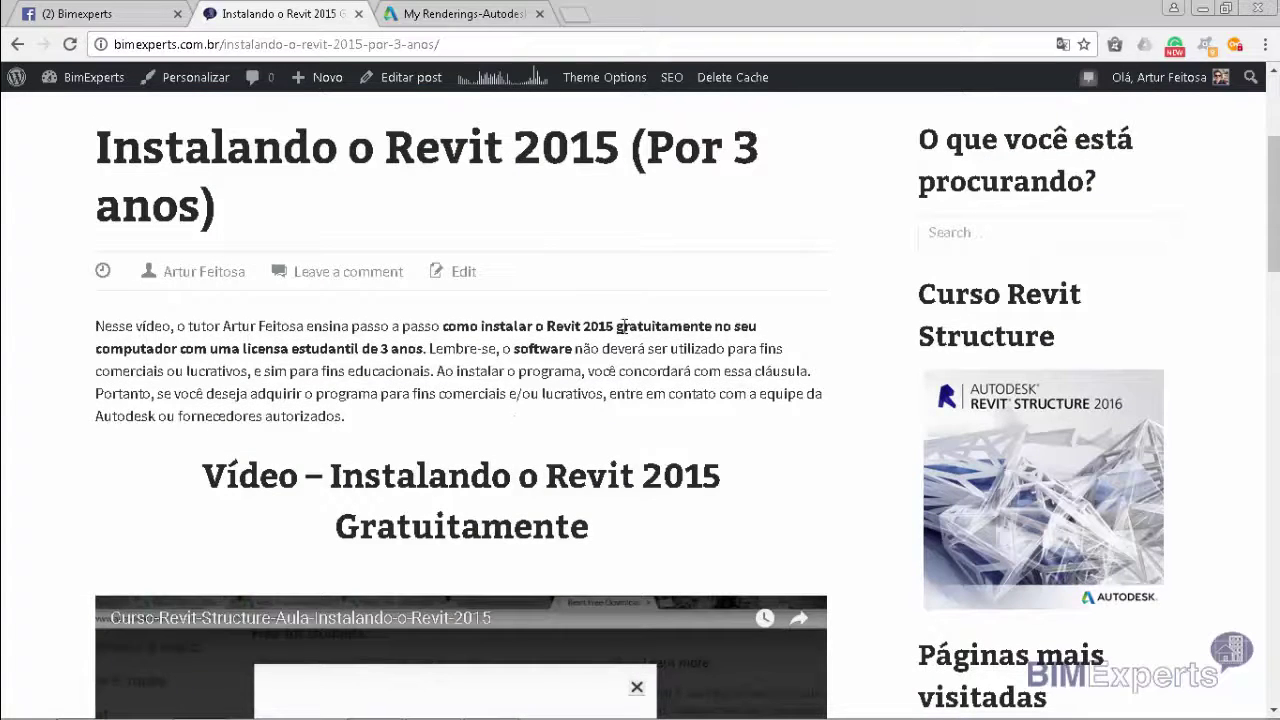
scroll(555, 376, "down", 3)
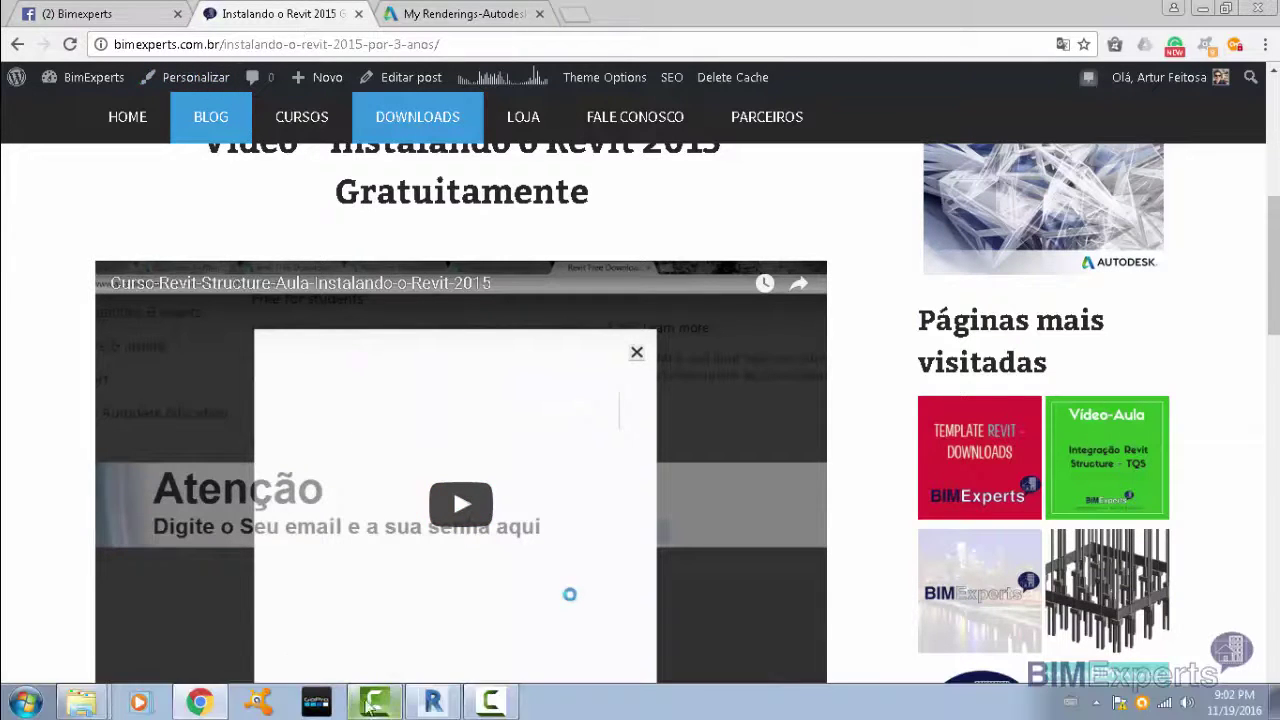
left_click(433, 703)
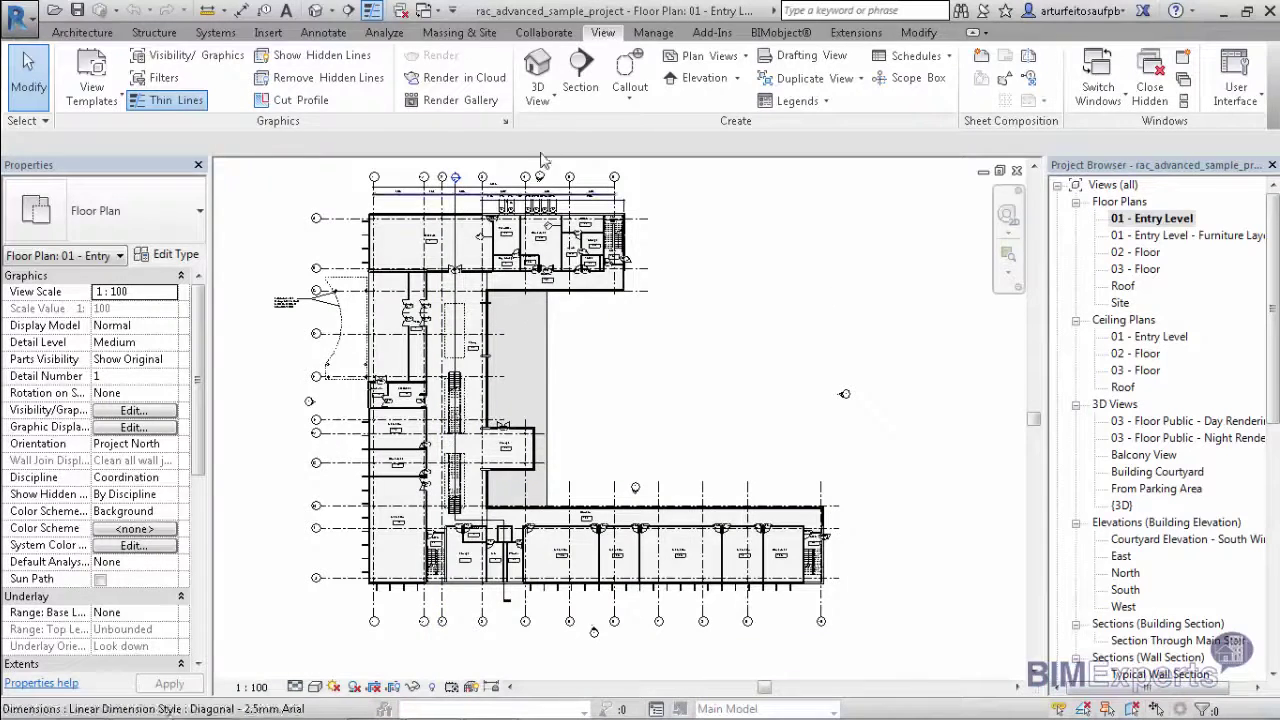
- Place a camera with its eye inside the building, aimed at the courtyard, creating perspective 3D View 1
left_click(545, 100)
left_click(560, 166)
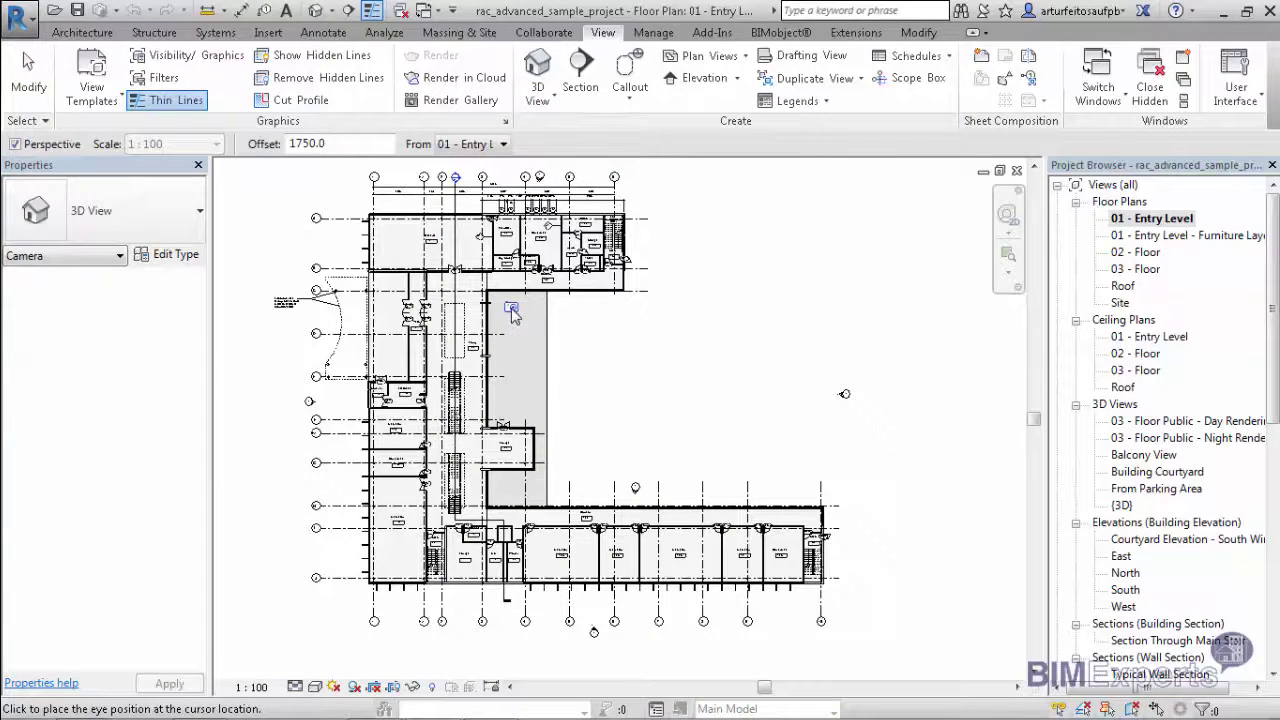
left_click(511, 312)
scroll(505, 536, "down", 2)
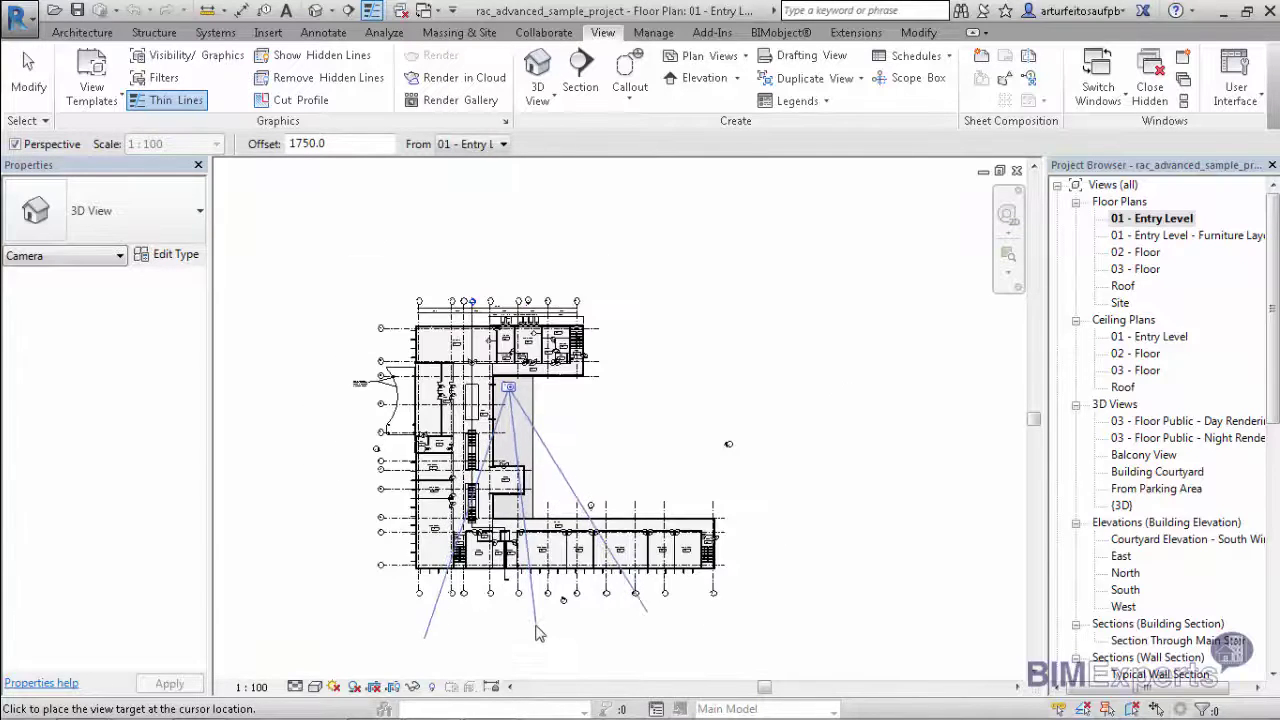
scroll(537, 633, "down", 2)
left_click(548, 671)
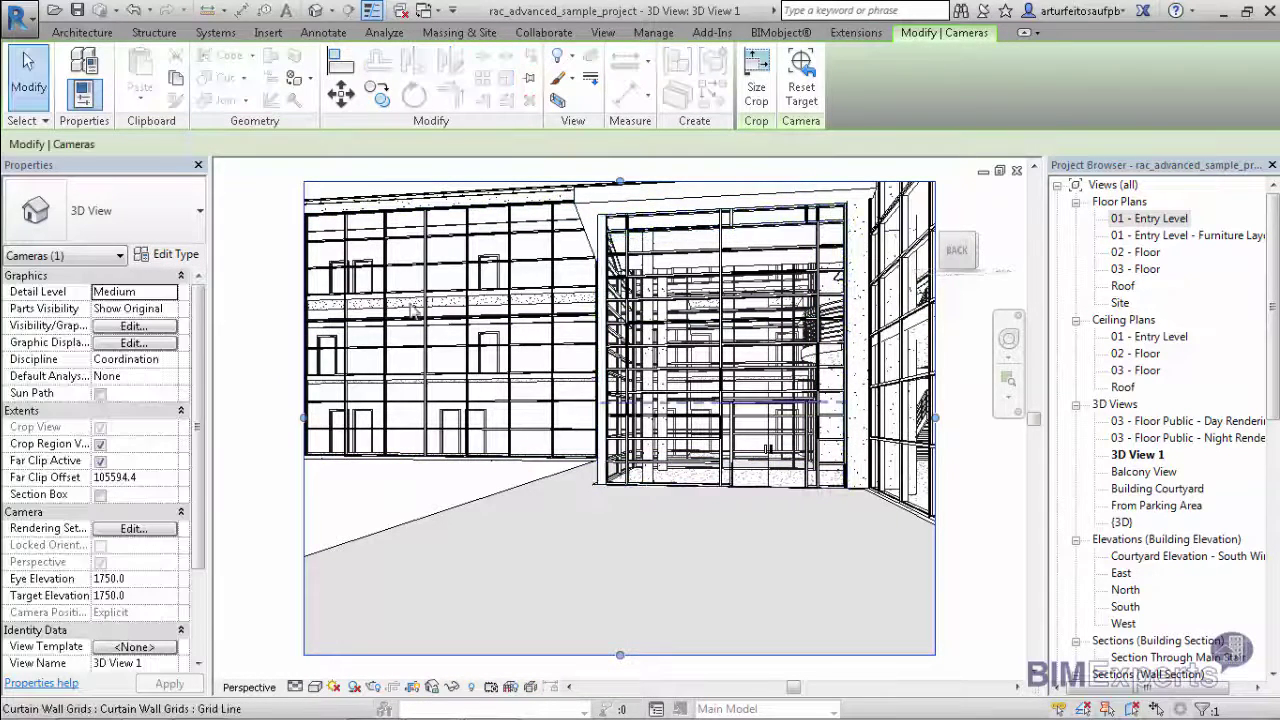
- Launch Render in Cloud from the View tab for 3D View 1
left_click(603, 32)
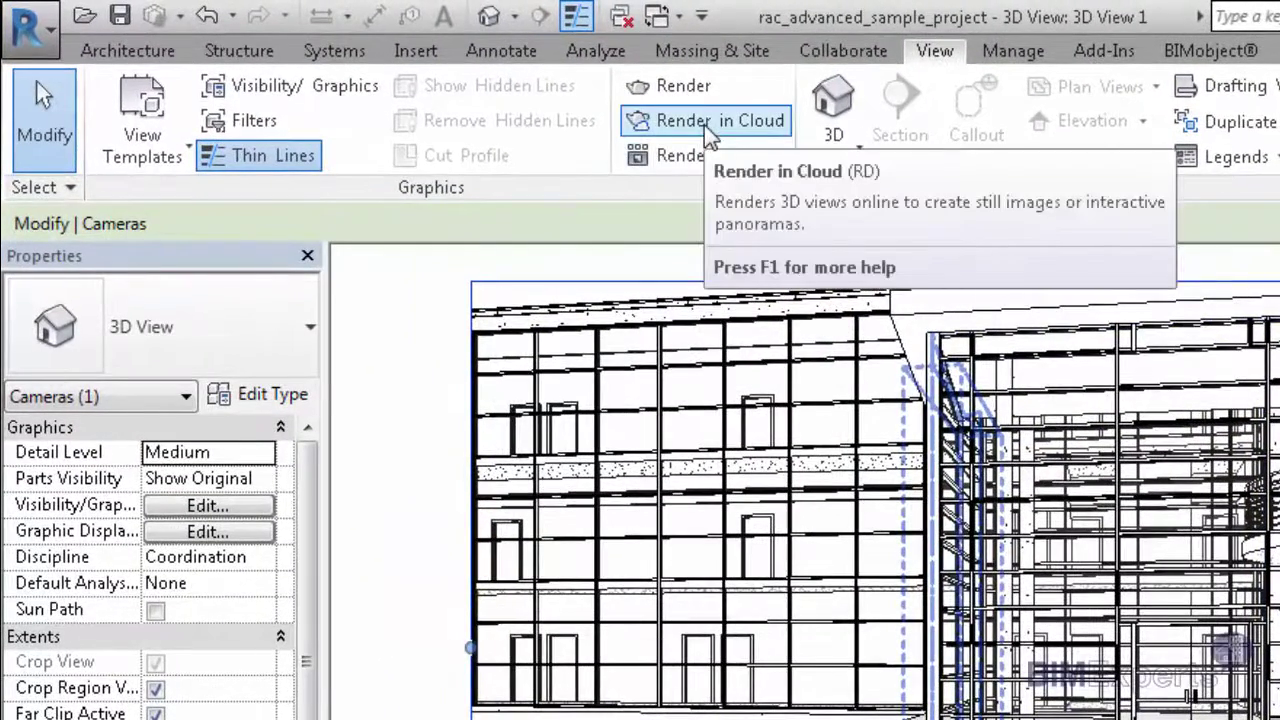
left_click(704, 125)
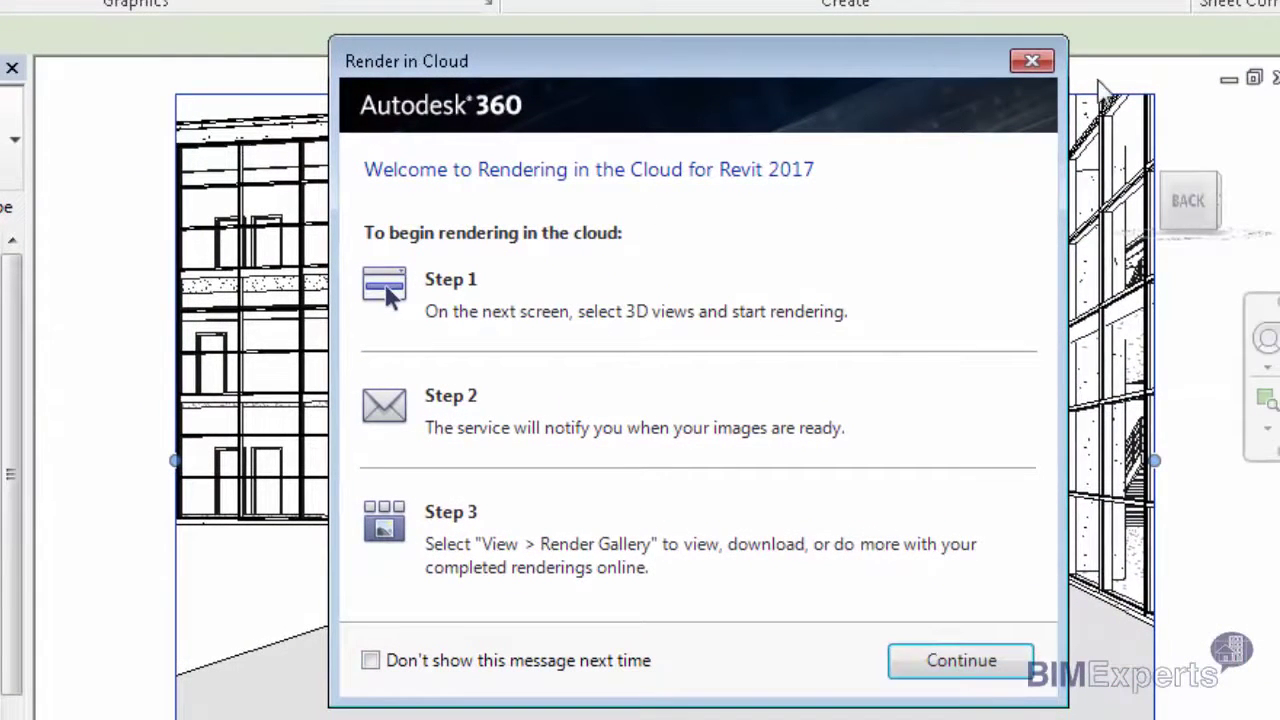
- Submit 3D View 1 for cloud rendering with the output type set to Stereo Panorama
left_click(940, 664)
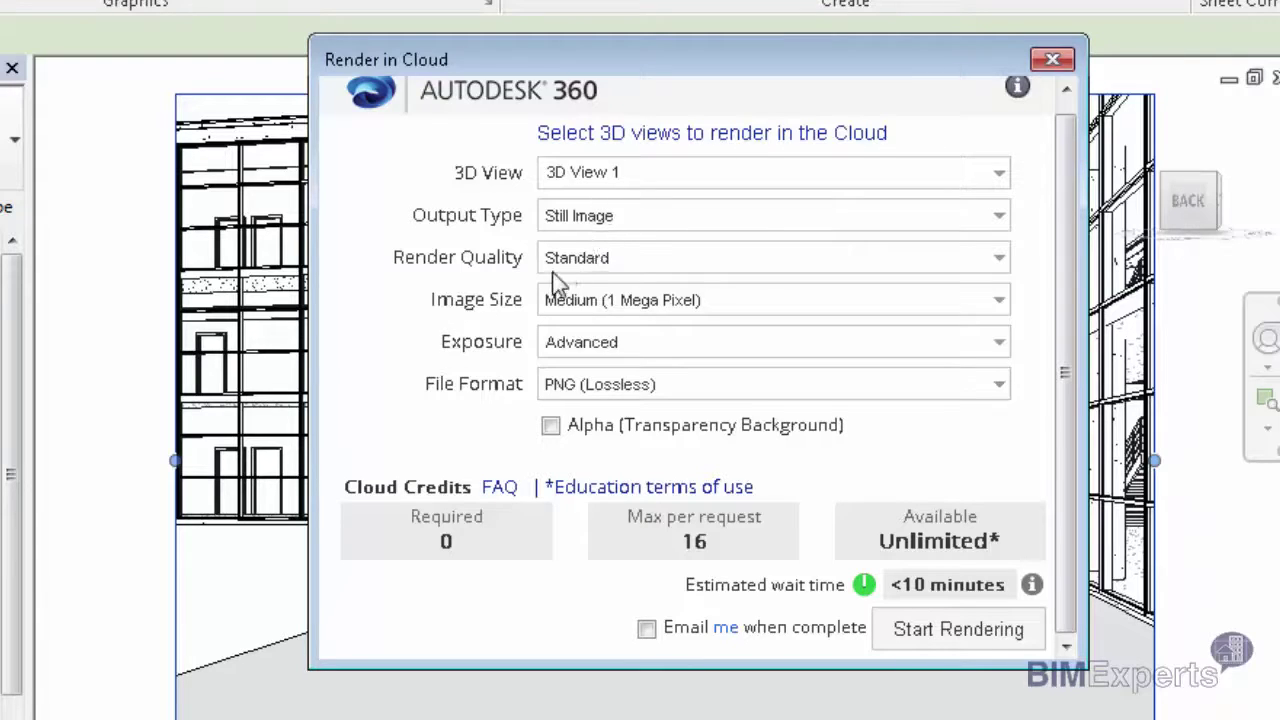
left_click(676, 220)
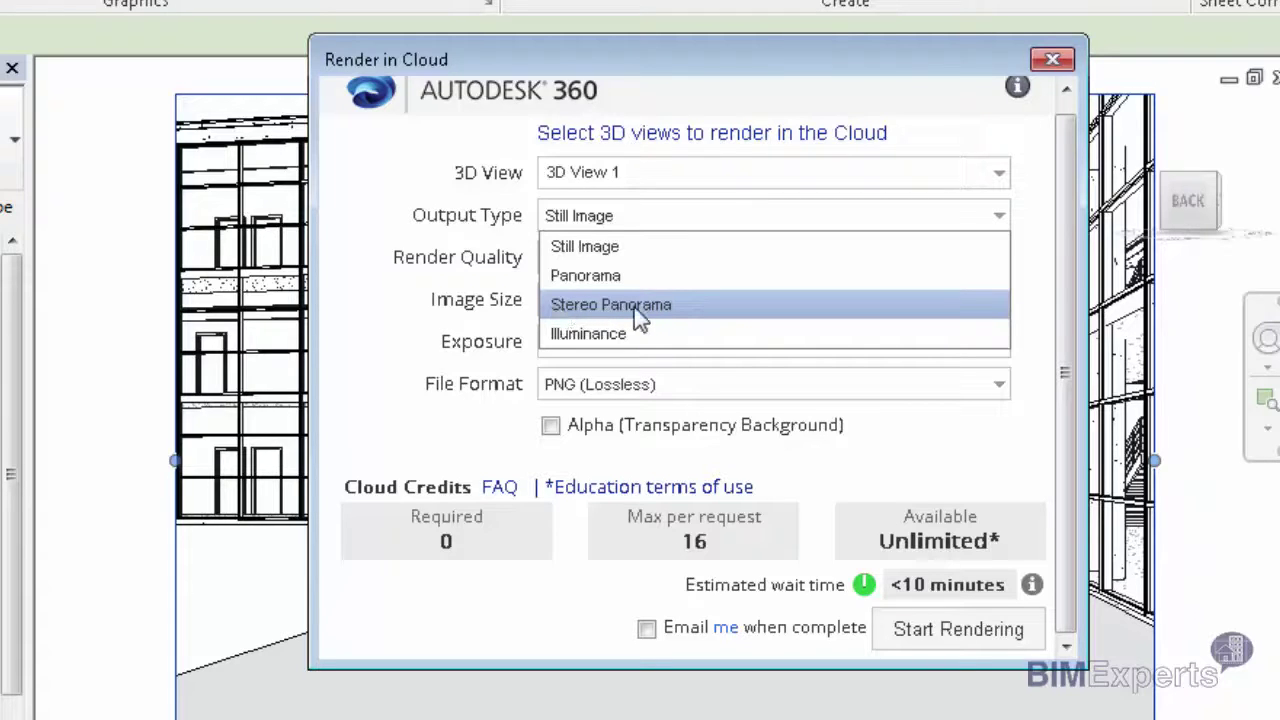
left_click(640, 306)
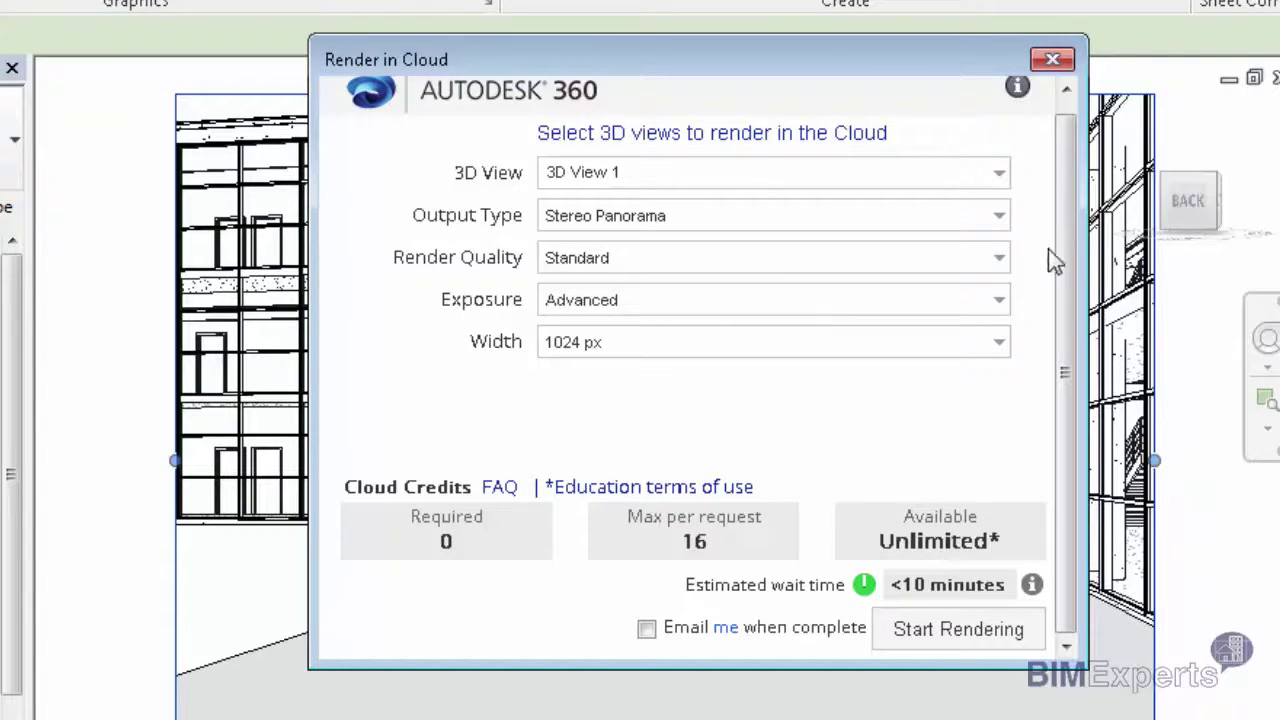
left_click(933, 648)
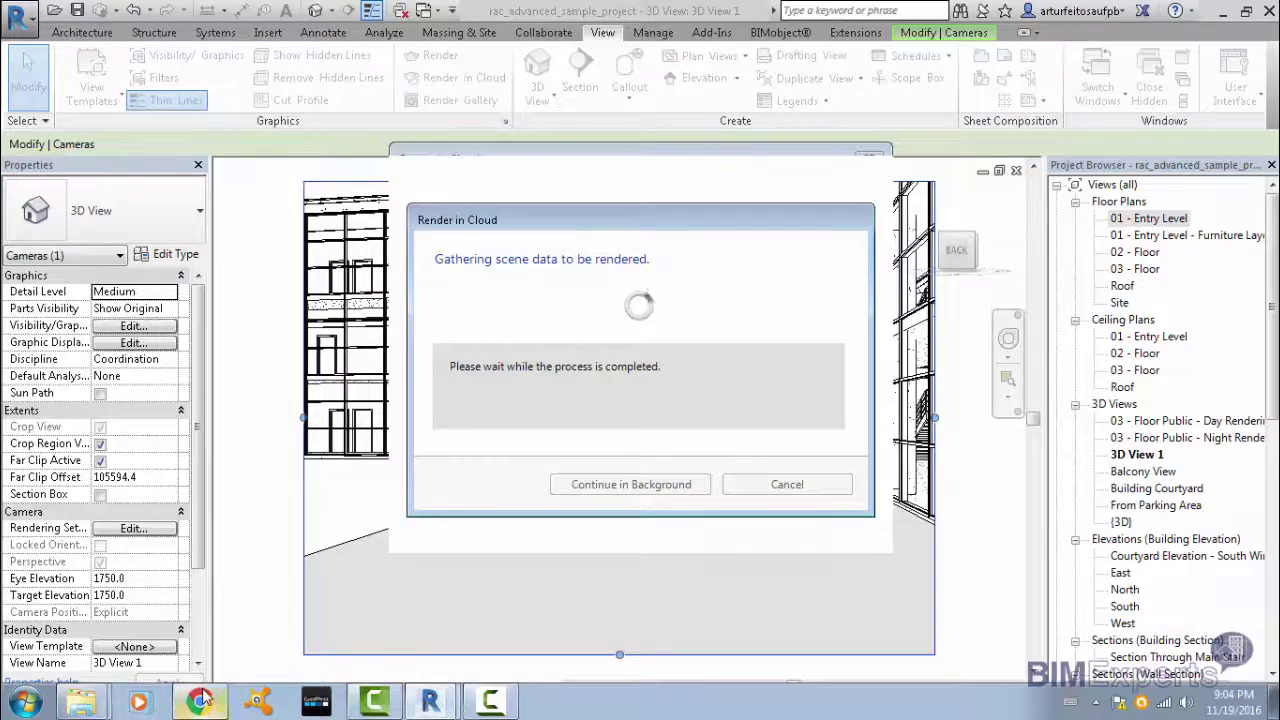
- Show the A360 My Renderings gallery in Chrome with the project's five stereo renderings
left_click(201, 700)
left_click(455, 15)
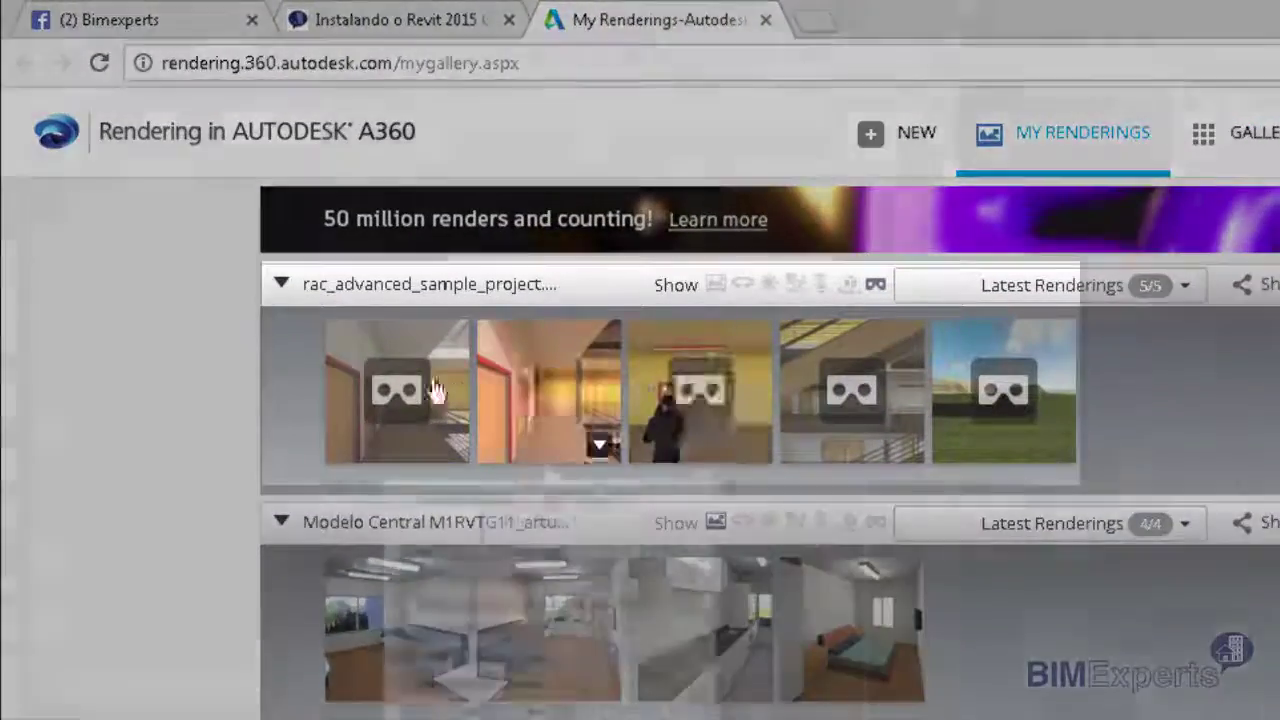
mouse_move(440, 326)
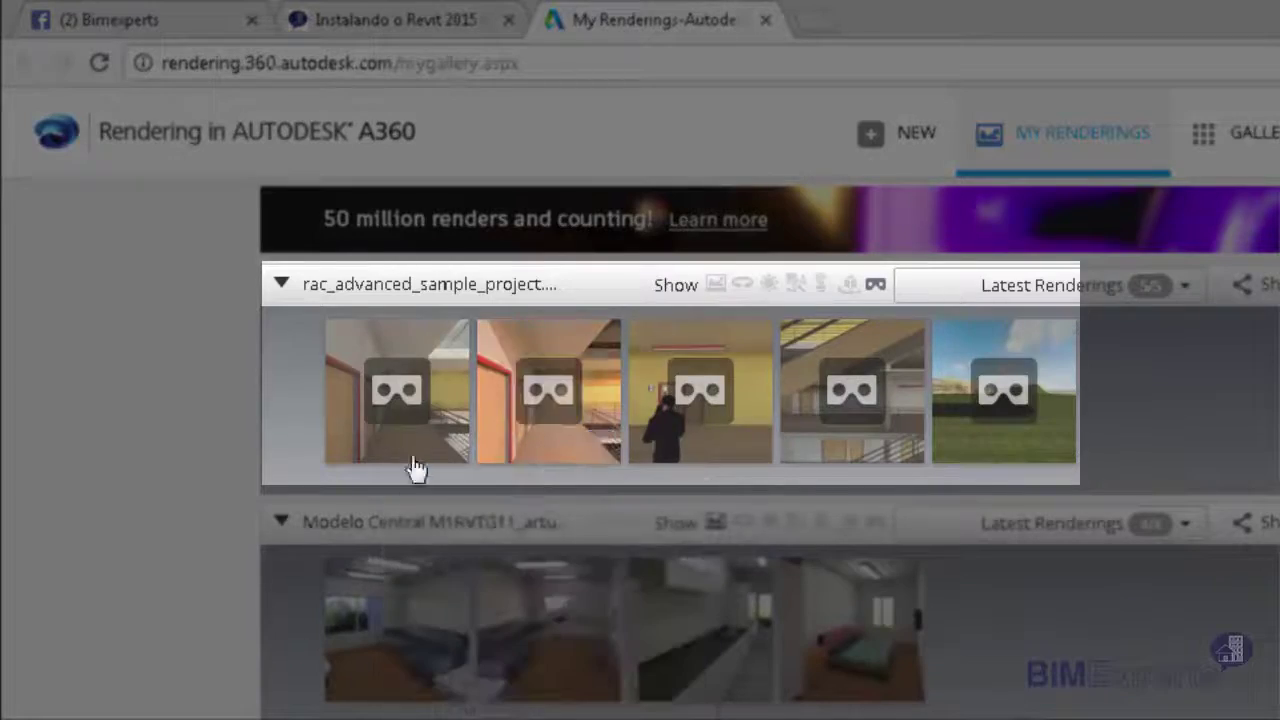
mouse_move(402, 288)
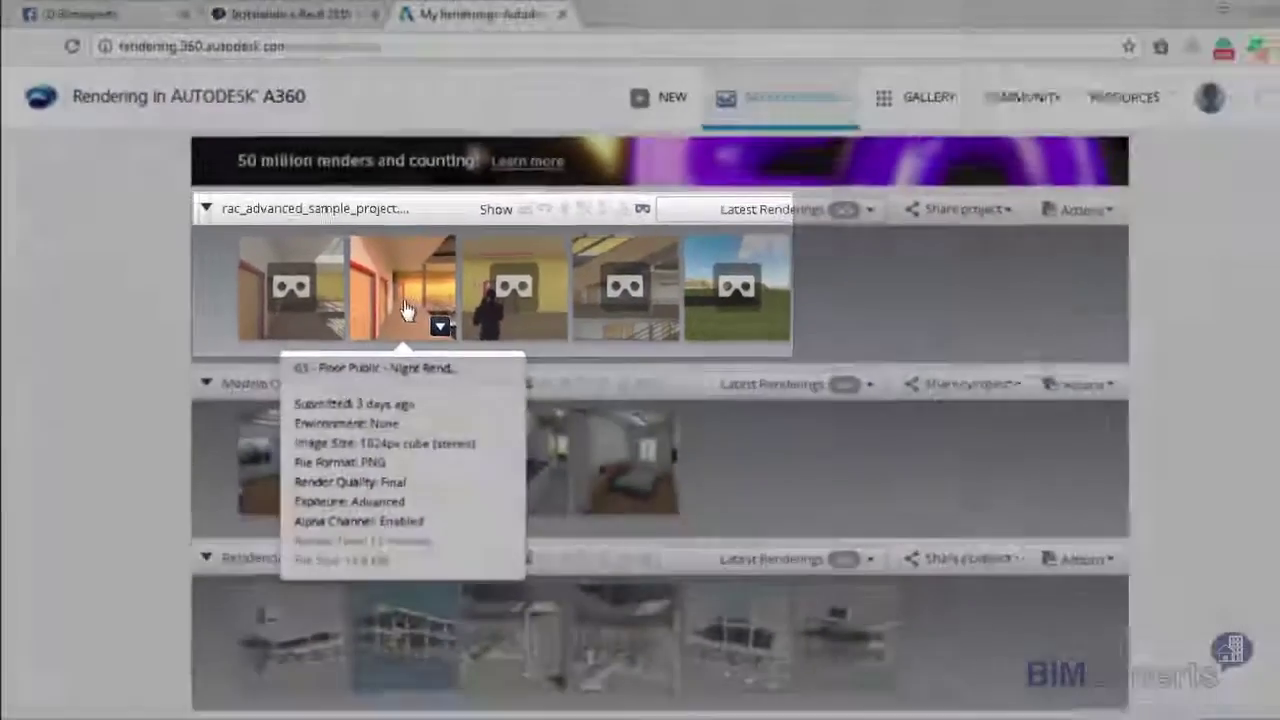
- Open the 03 - Floor Public - Night panorama in the A360 viewer
left_click(400, 306)
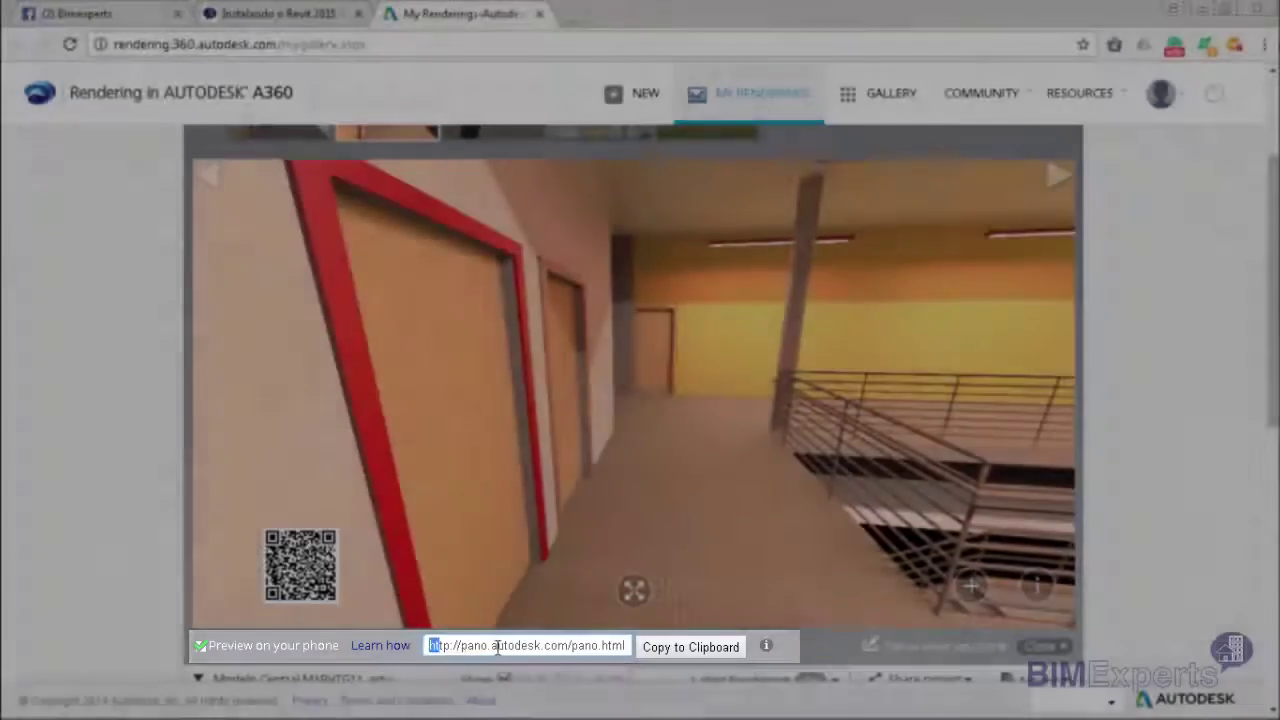
- Select the panorama's pano.autodesk.com share link in the phone-preview field
left_click(432, 646)
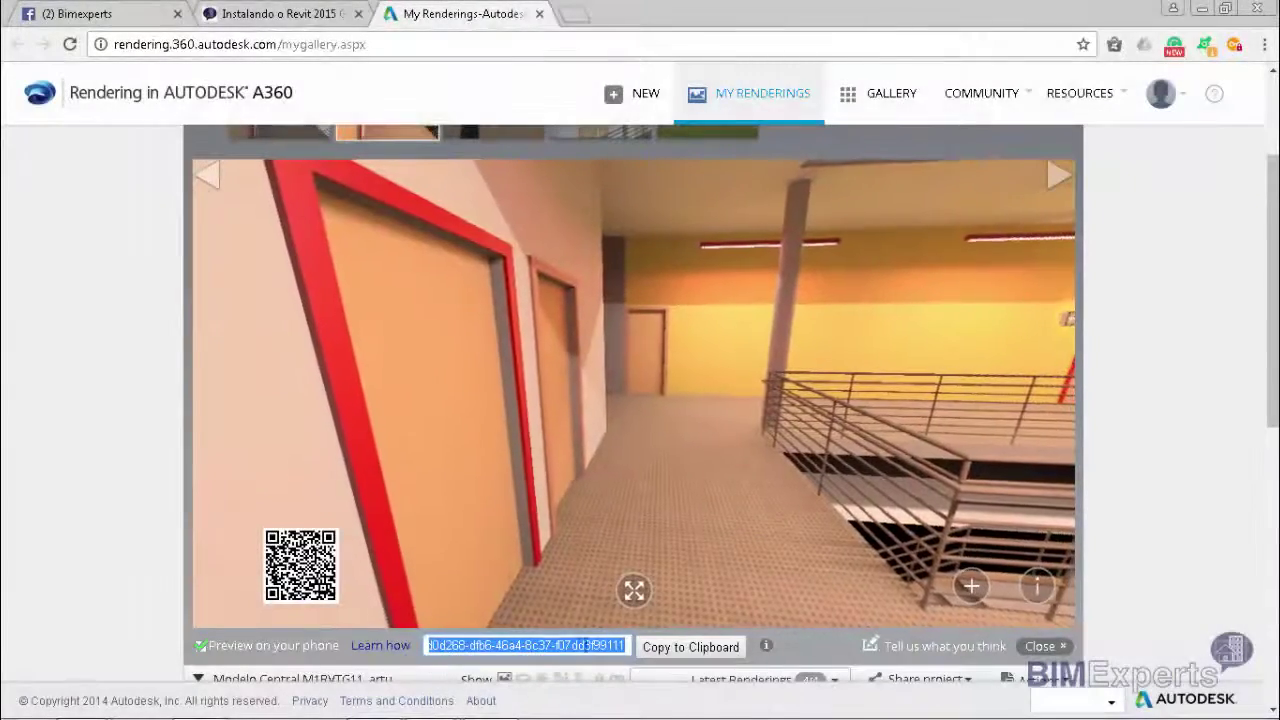
left_click(571, 646)
left_click_drag(577, 645, 449, 645)
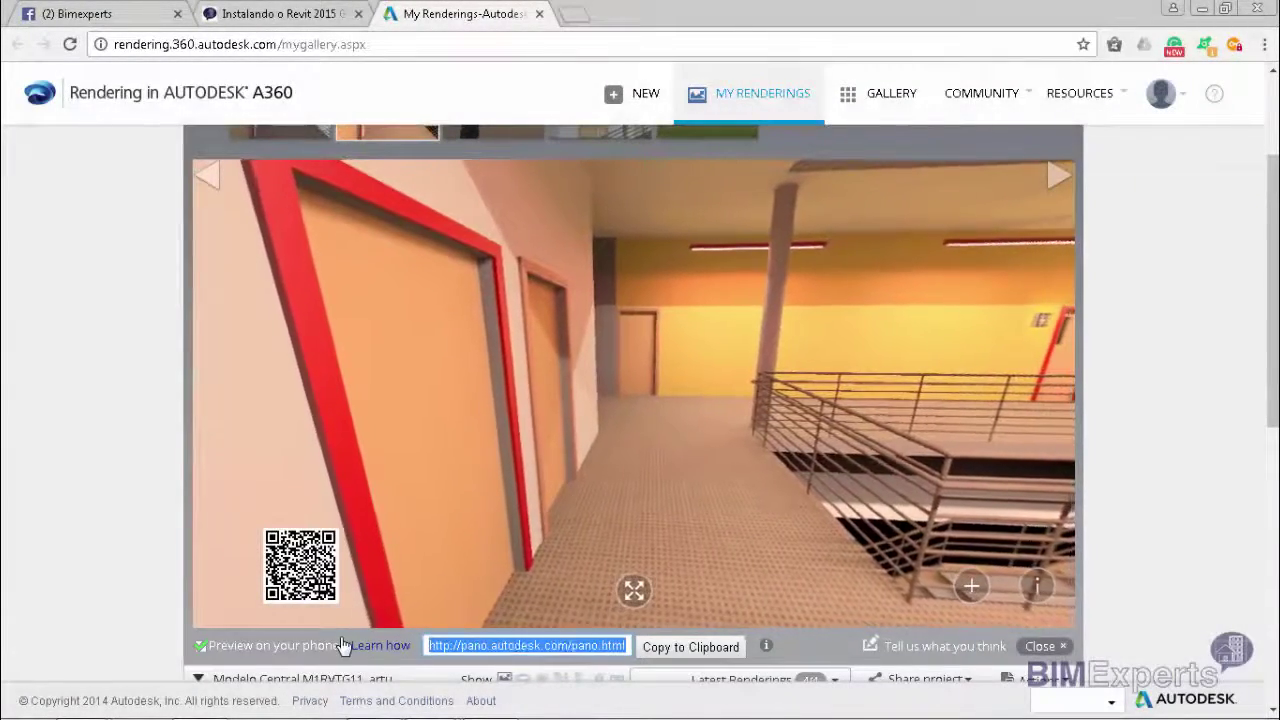
left_click(460, 645)
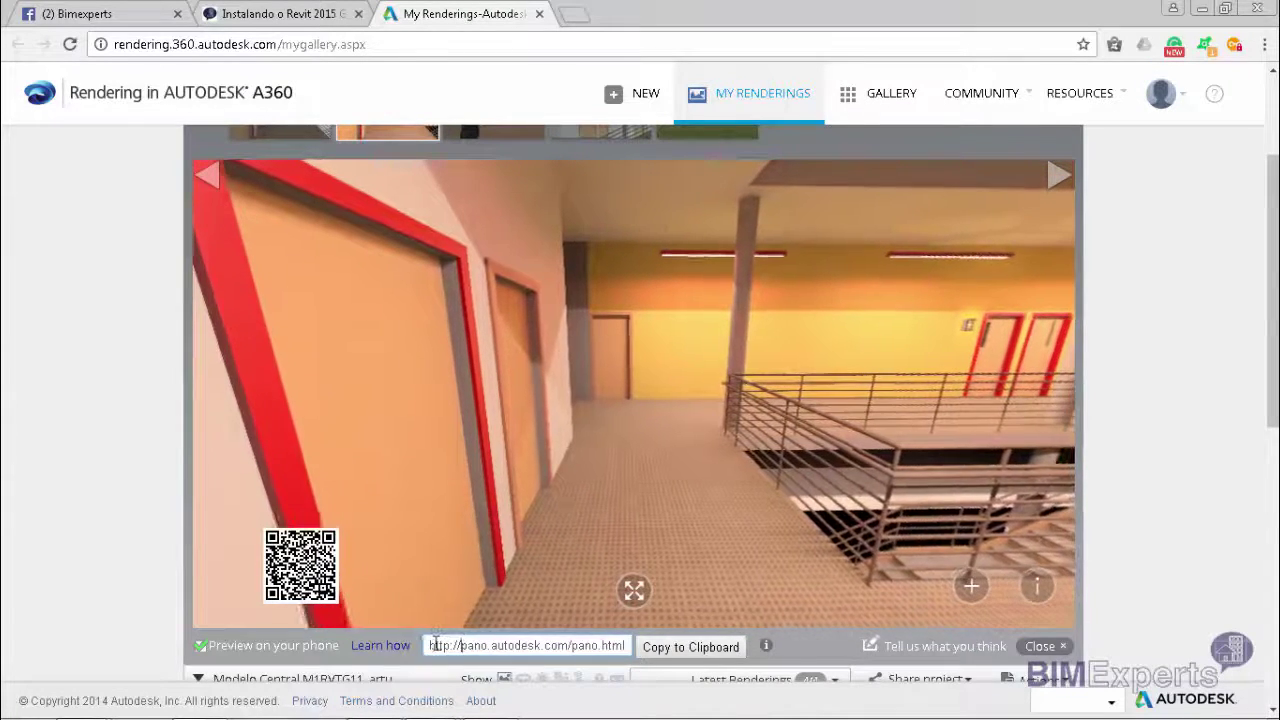
left_click_drag(436, 645, 568, 647)
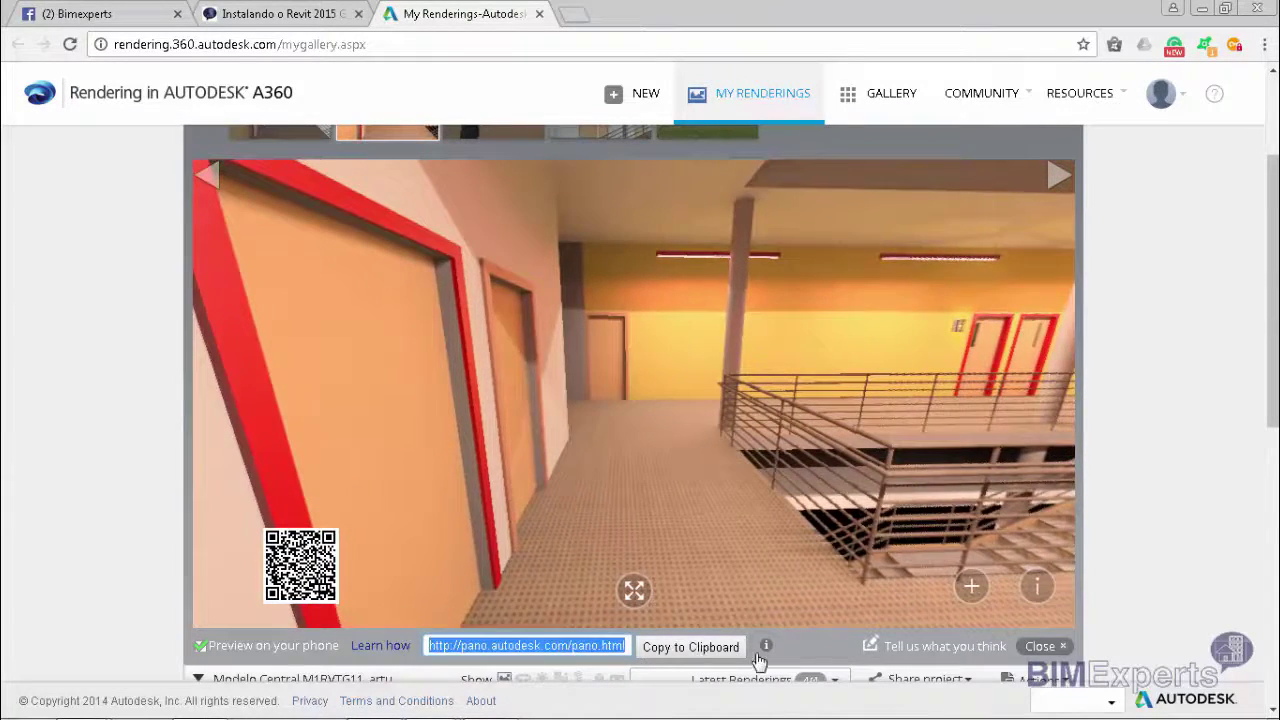
left_click(568, 648)
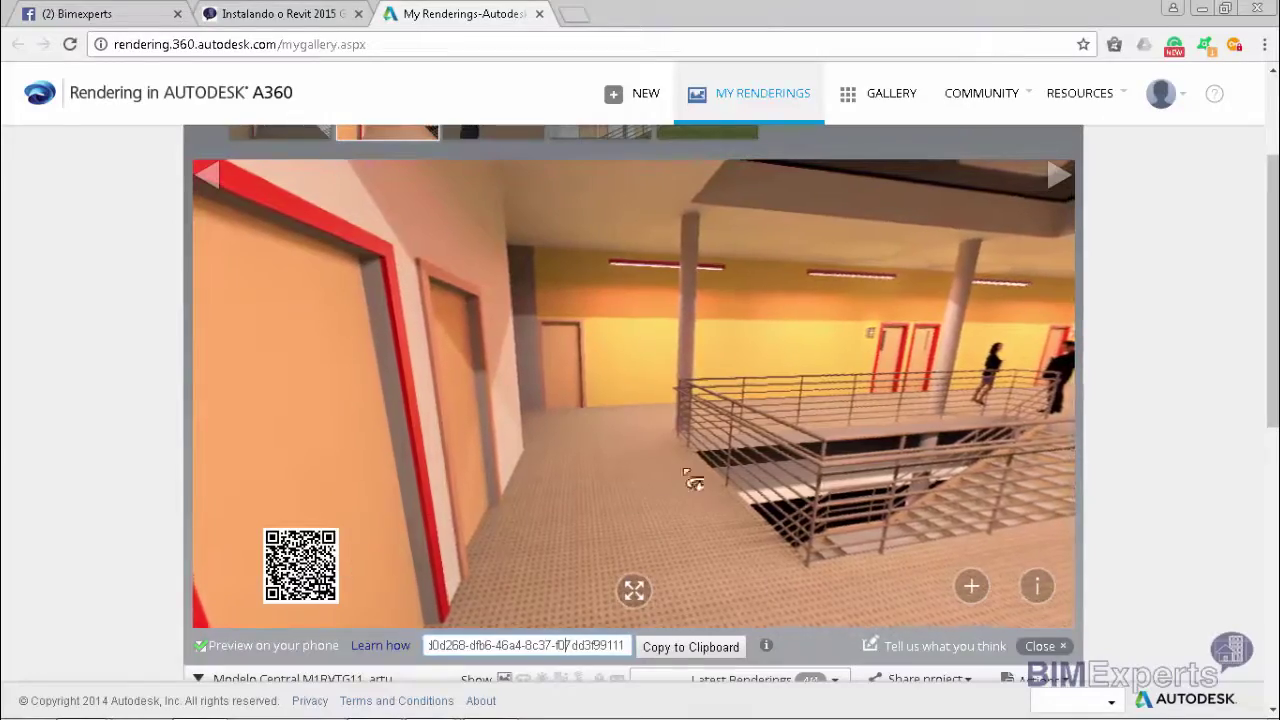
- Rotate the panorama to look down the corridor with the sofas and balcony railing
mouse_move(690, 480)
left_mouse_down()
mouse_move(506, 322)
mouse_move(523, 396)
mouse_move(498, 467)
mouse_move(563, 425)
mouse_move(733, 462)
left_mouse_up()
scroll(733, 462, "up", 2)
scroll(733, 462, "down", 2)
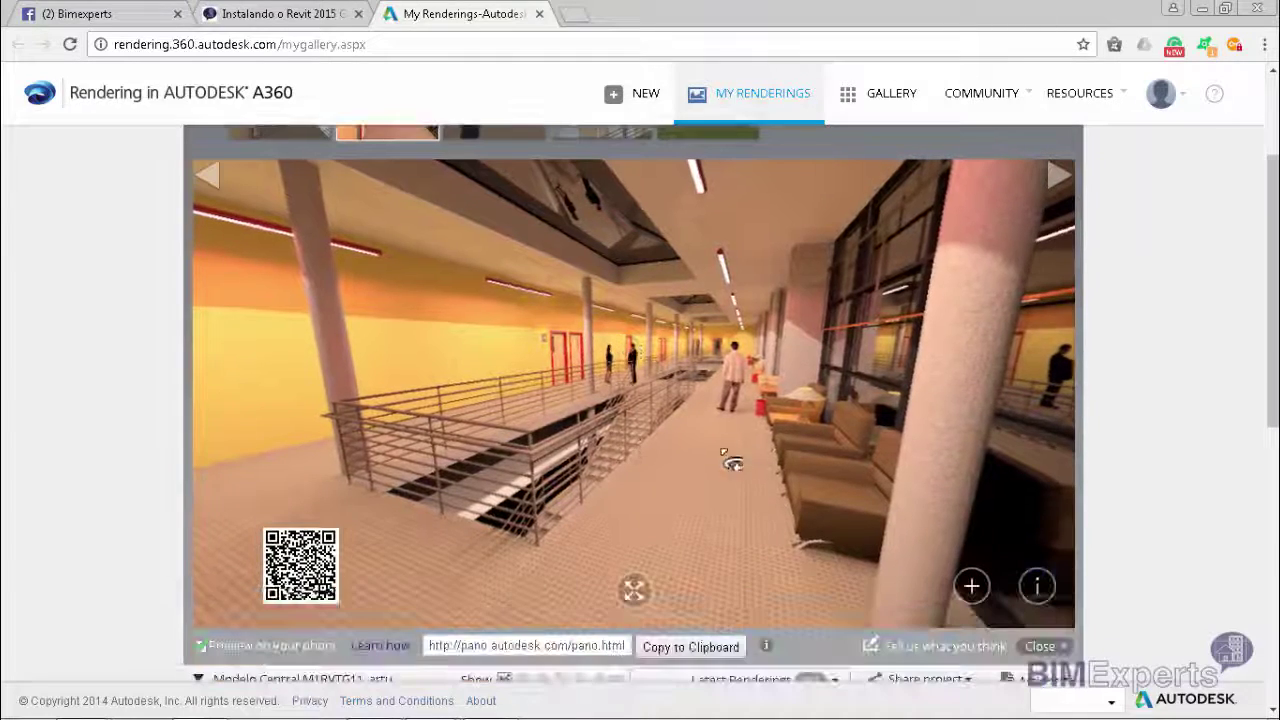